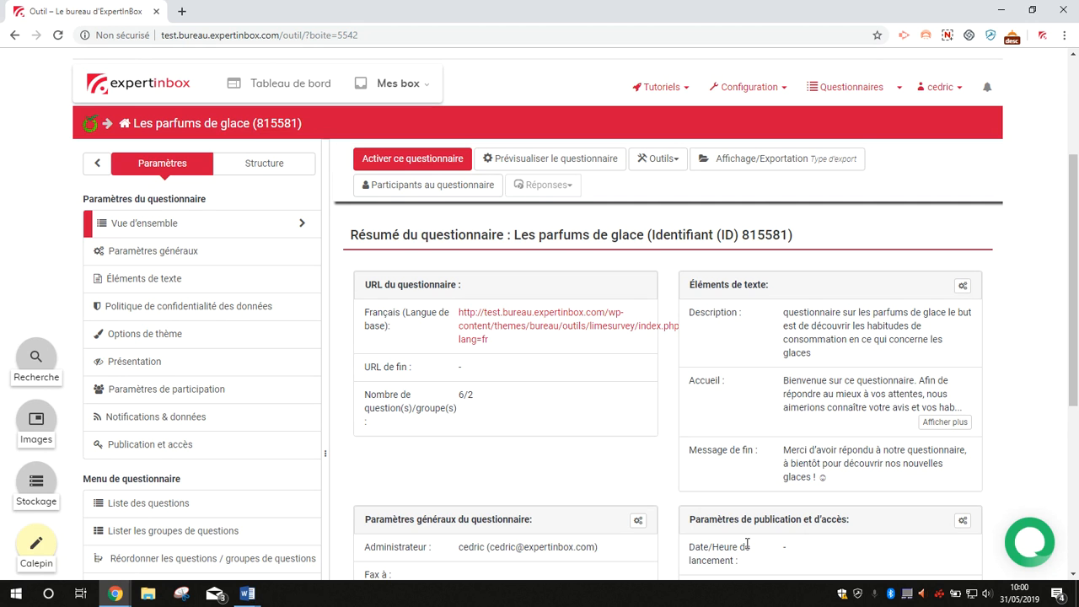
Step: Start a new question in the Consommation group of the survey structure and give it the code Test01
click(263, 167)
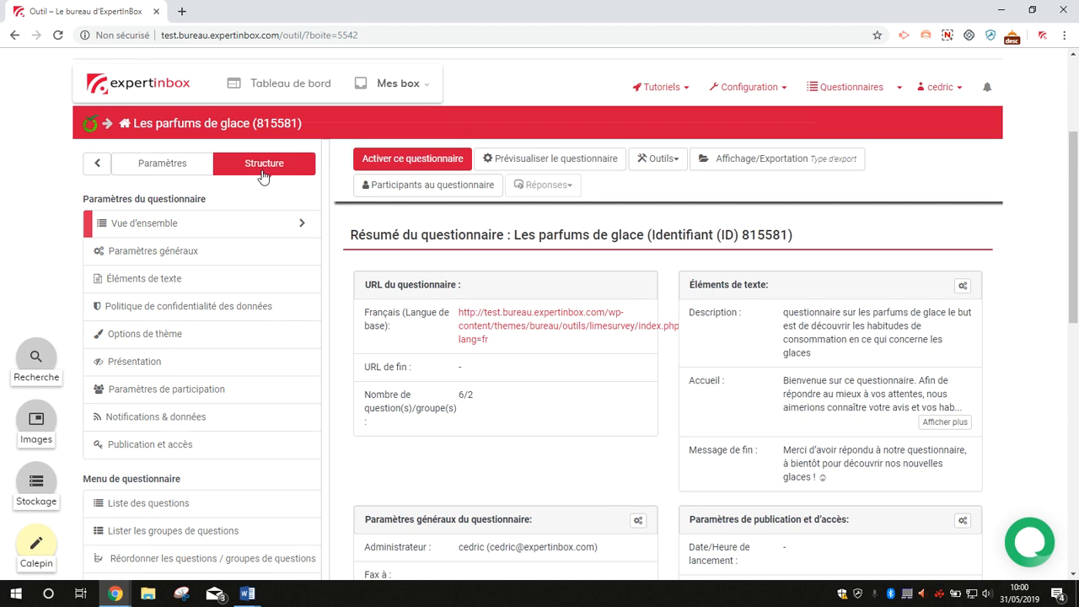
click(138, 230)
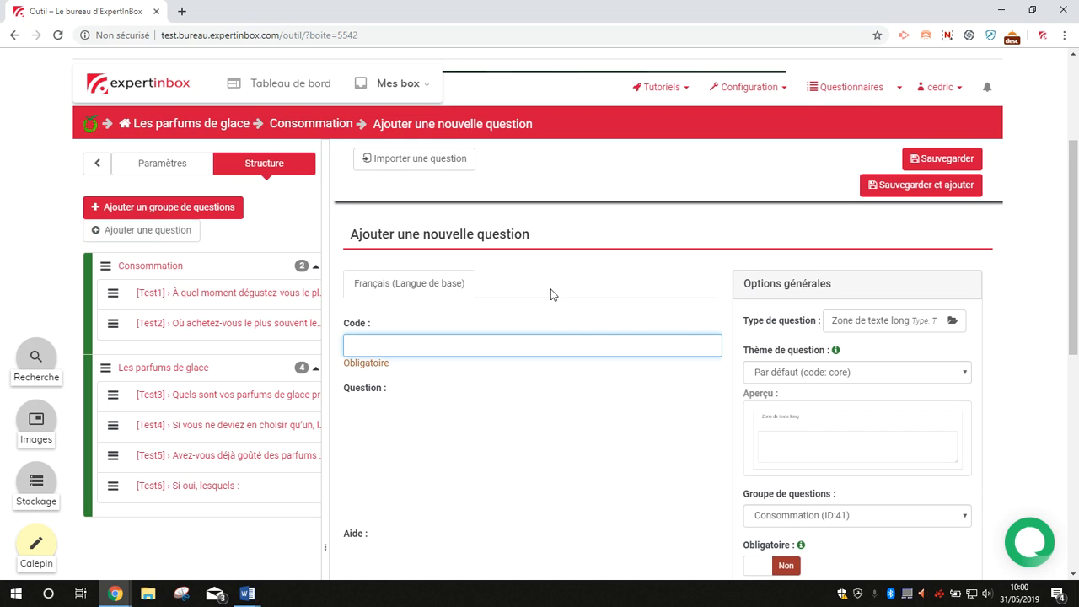
scroll(528, 334, down, 1)
text(Test)
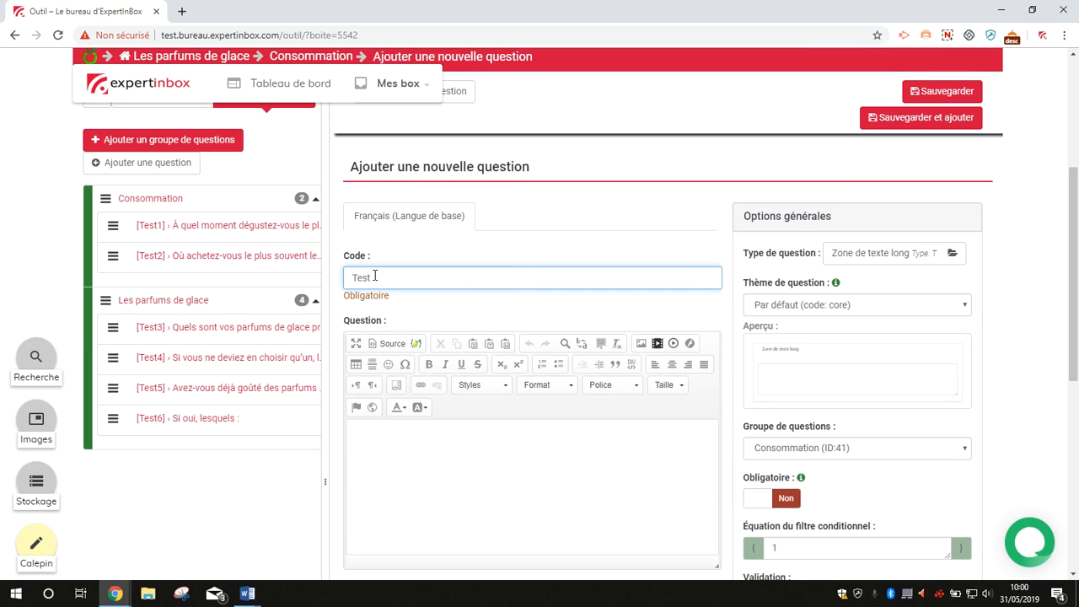
text(7)
scroll(478, 366, down, 1)
Step: Enter "De quel sexe êtes-vous ?" as the text of the new question
click(398, 364)
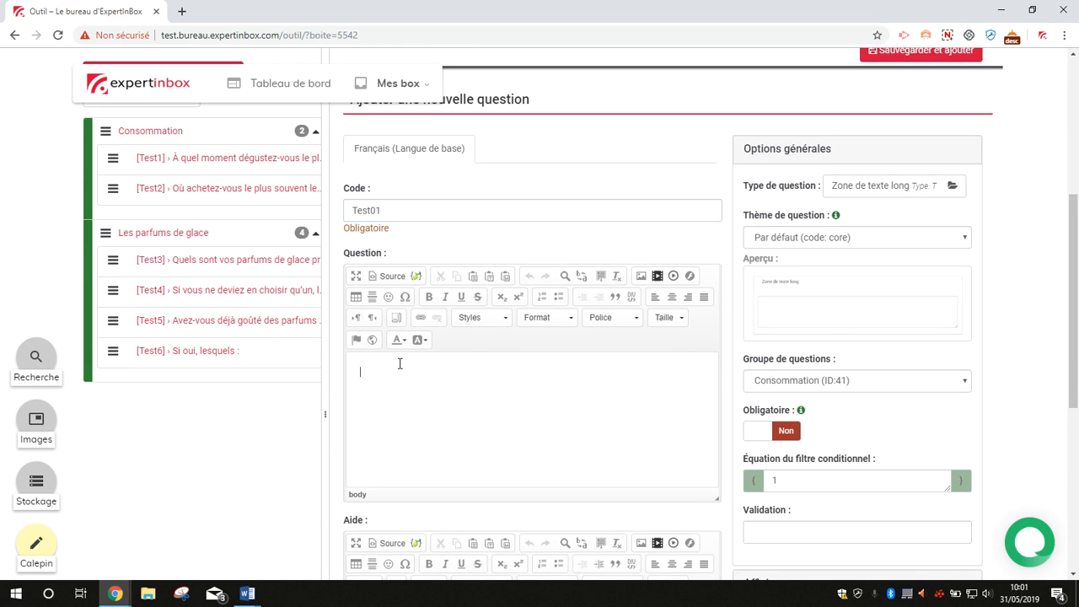
text(Qu)
key(BackSpace)
key(BackSpace)
text(De quel sexe êtes-vous ?)
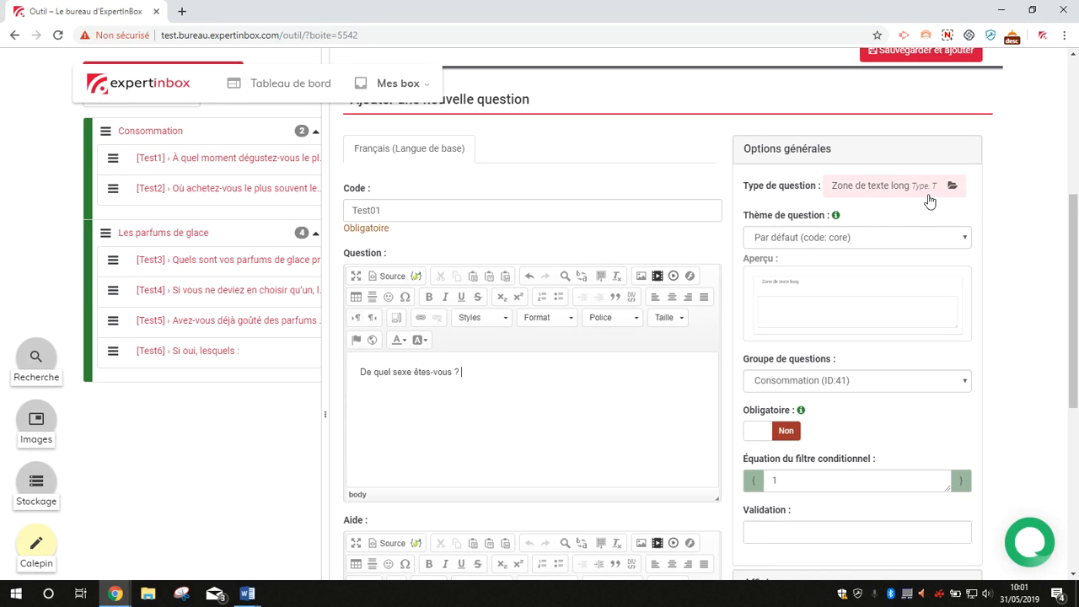
Step: Set the question type to the predefined Genre type and make the question mandatory
click(934, 189)
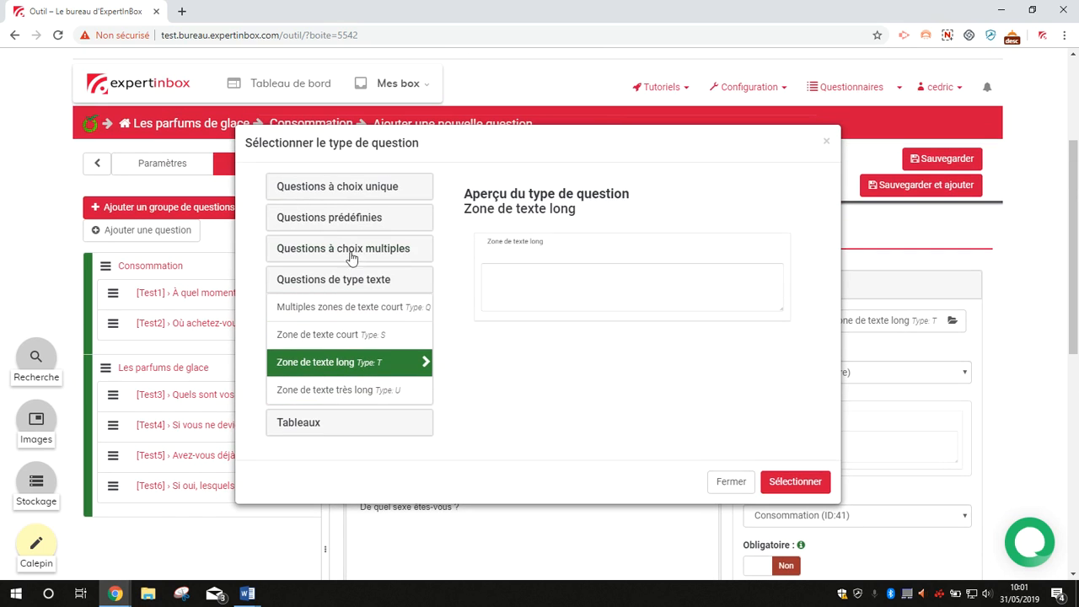
click(352, 221)
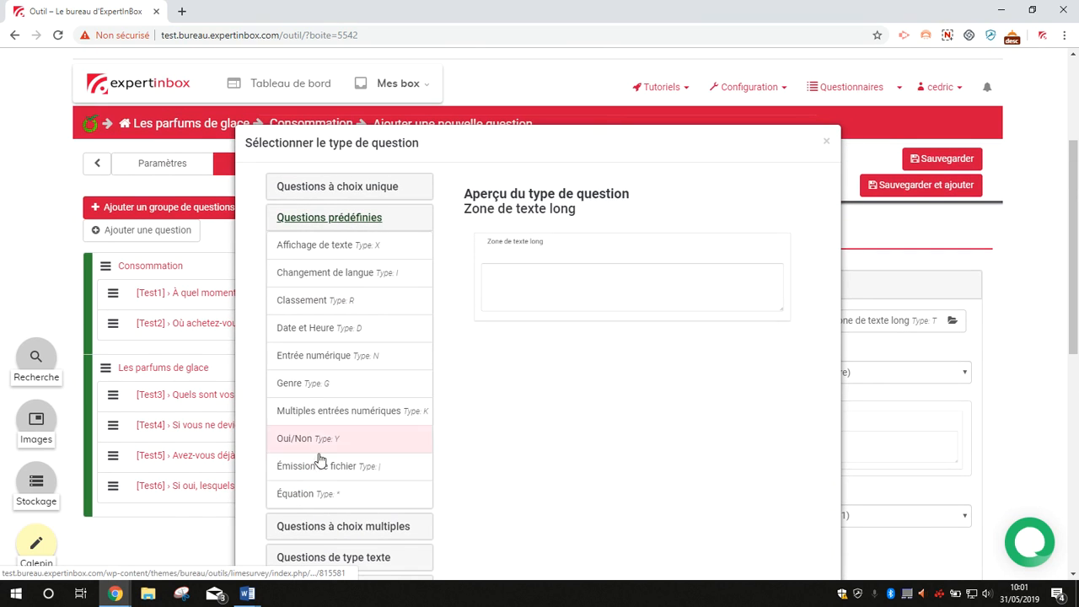
click(328, 390)
scroll(624, 337, down, 1)
scroll(700, 396, down, 1)
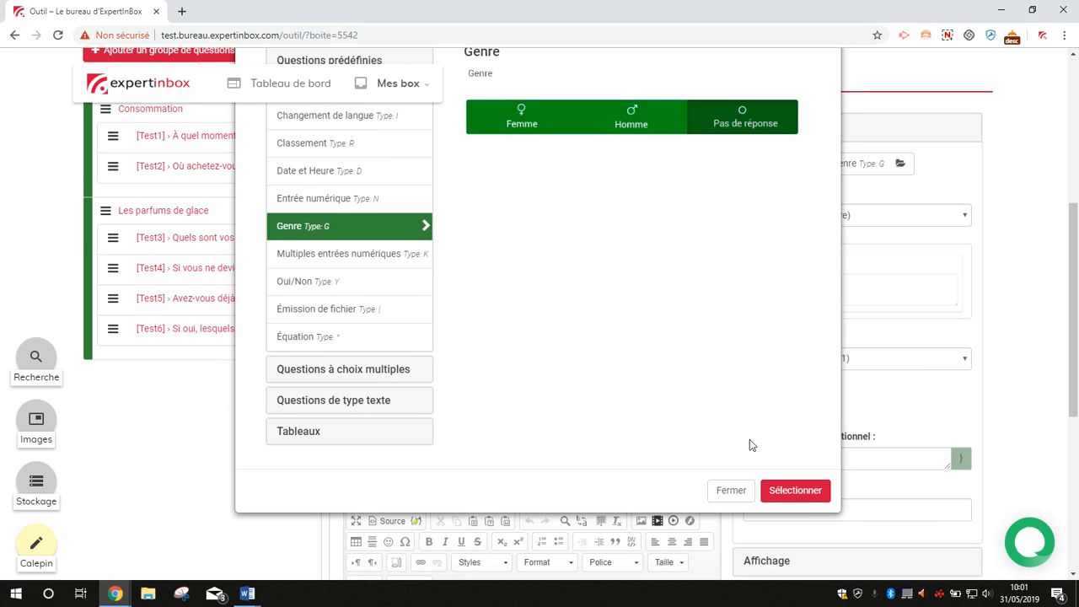
click(793, 491)
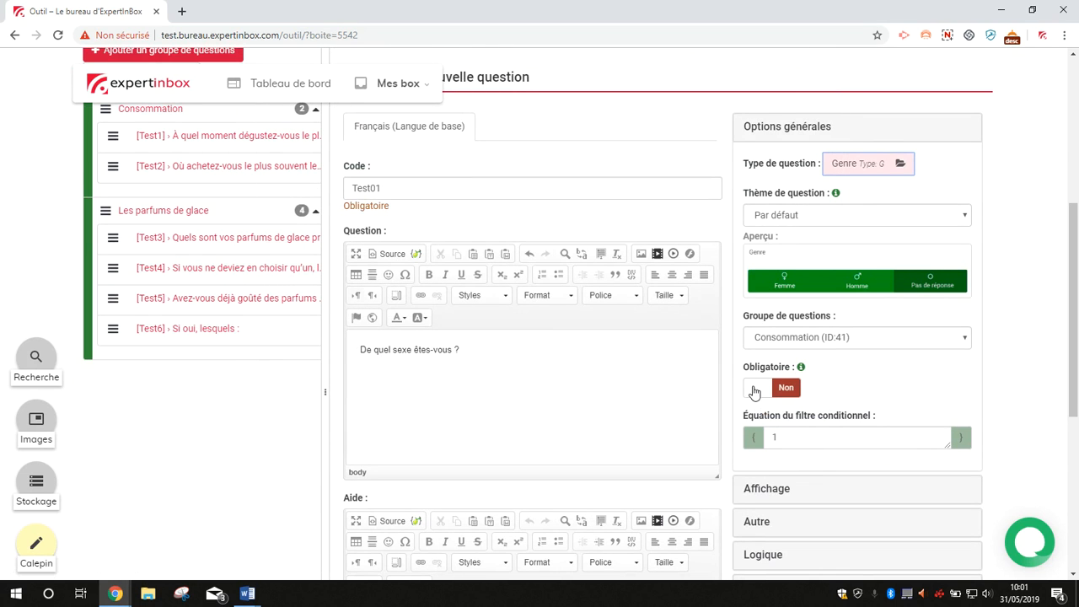
click(756, 391)
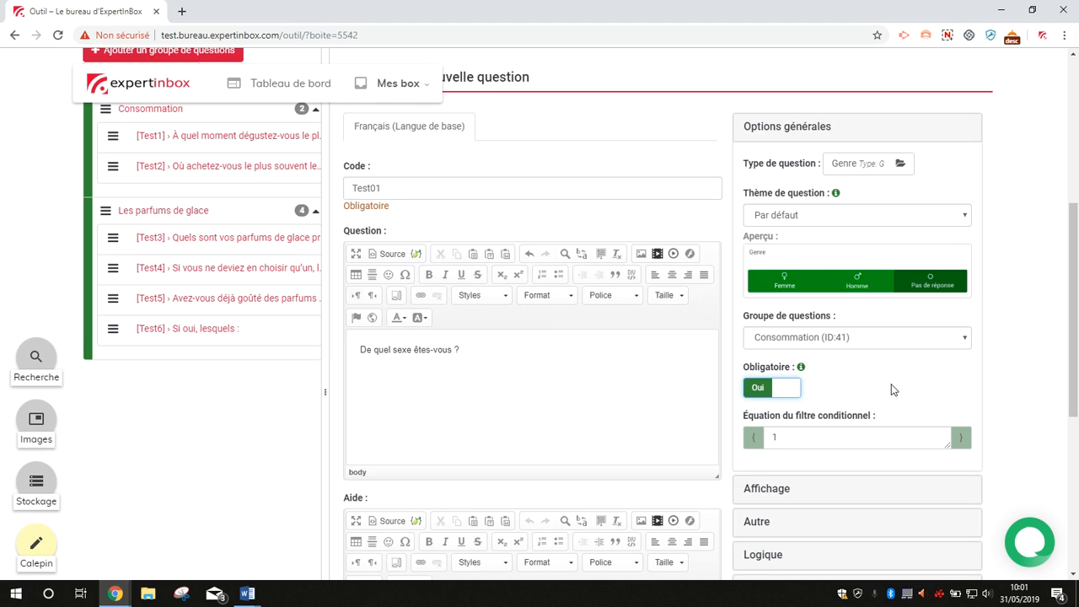
Step: Save the new question and move Test01 to the first place in the Consommation group
scroll(884, 388, down, 1)
scroll(885, 388, up, 4)
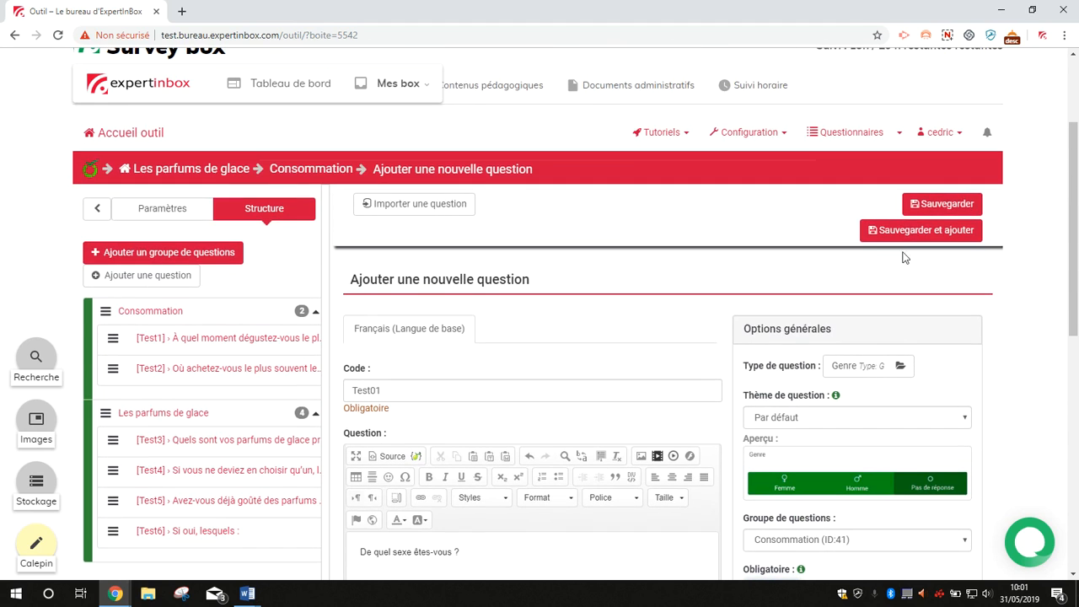
click(939, 204)
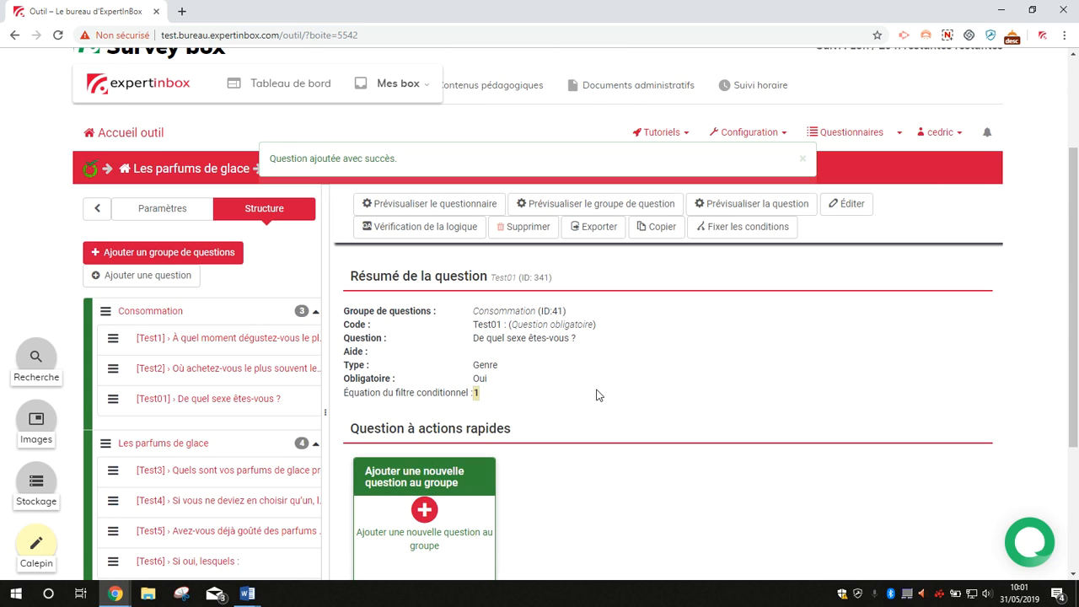
drag(112, 399, 111, 336)
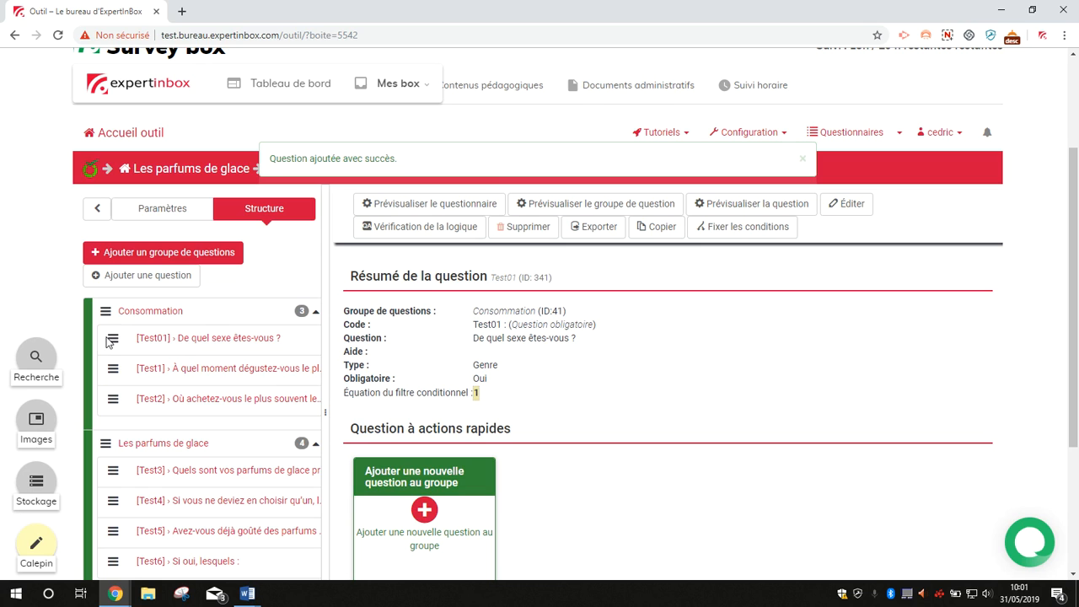
scroll(545, 385, down, 1)
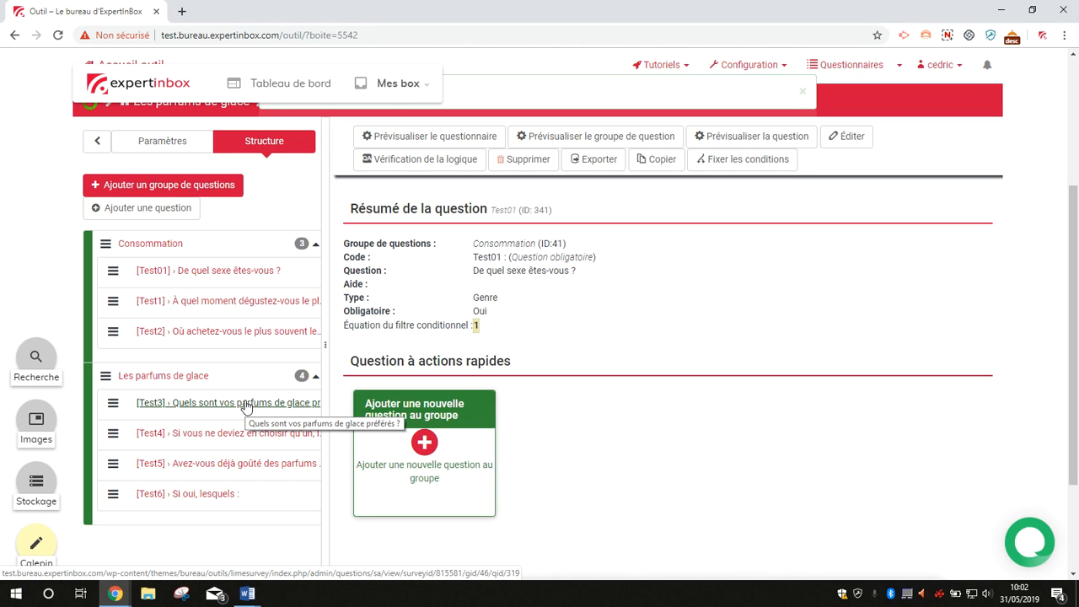
Step: Create a new survey quota named QuotaF with a limit of 500
click(154, 145)
scroll(203, 354, down, 3)
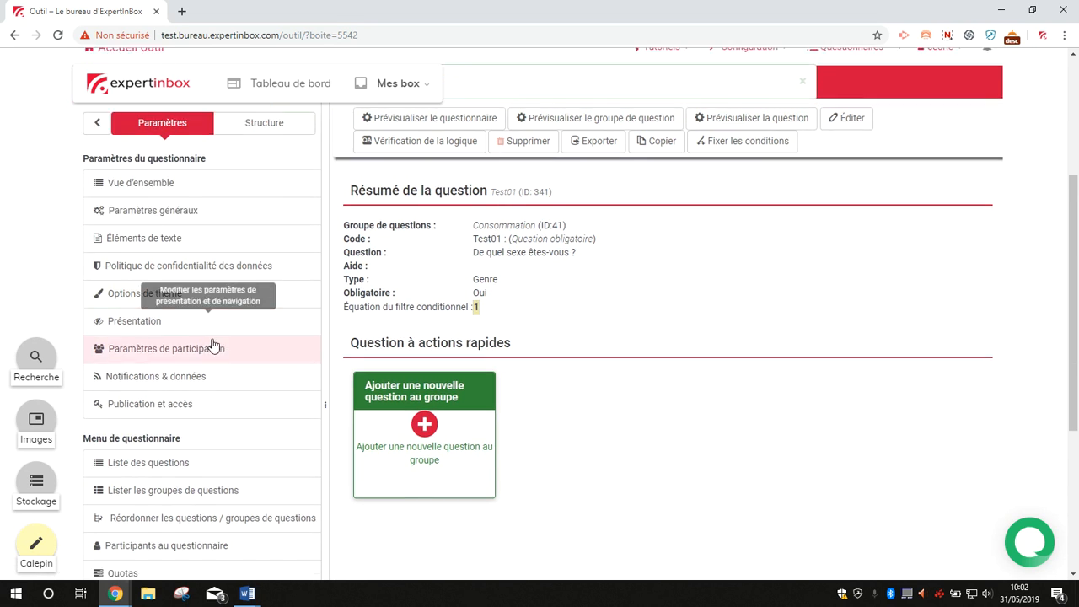
click(146, 394)
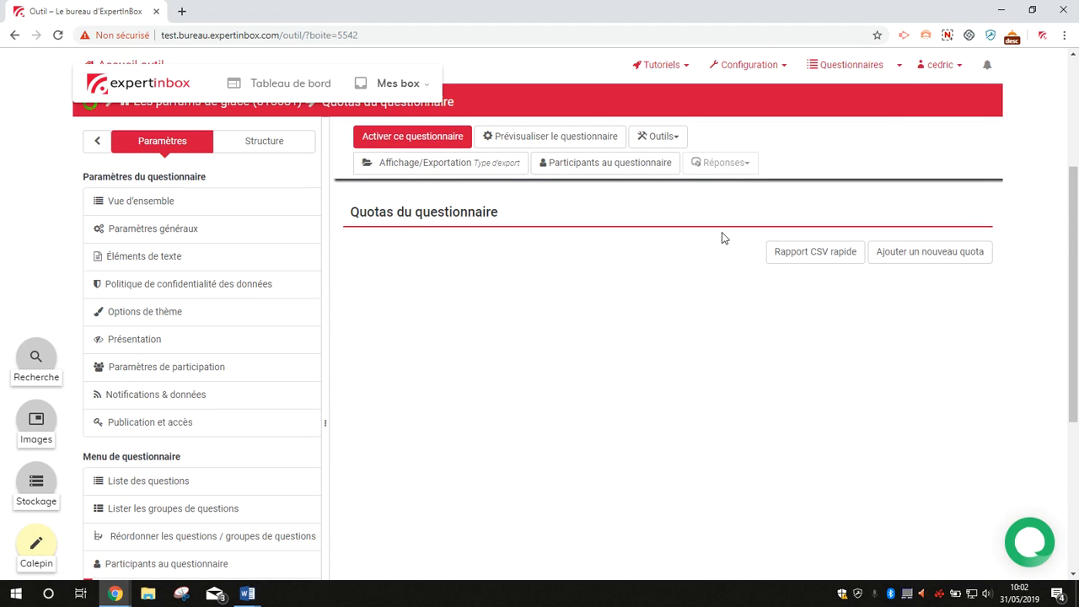
click(901, 265)
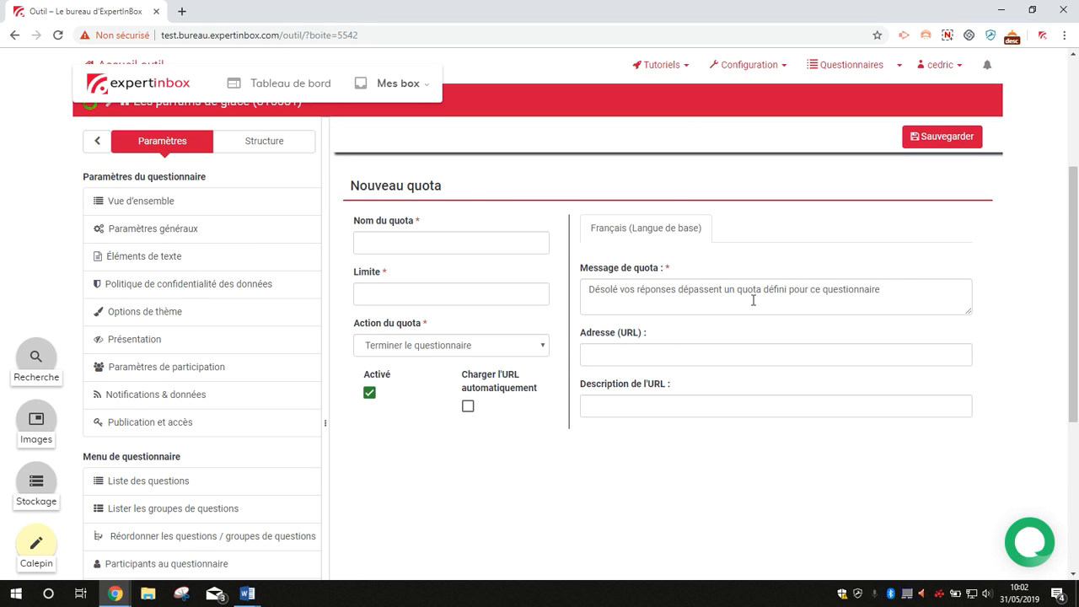
click(416, 243)
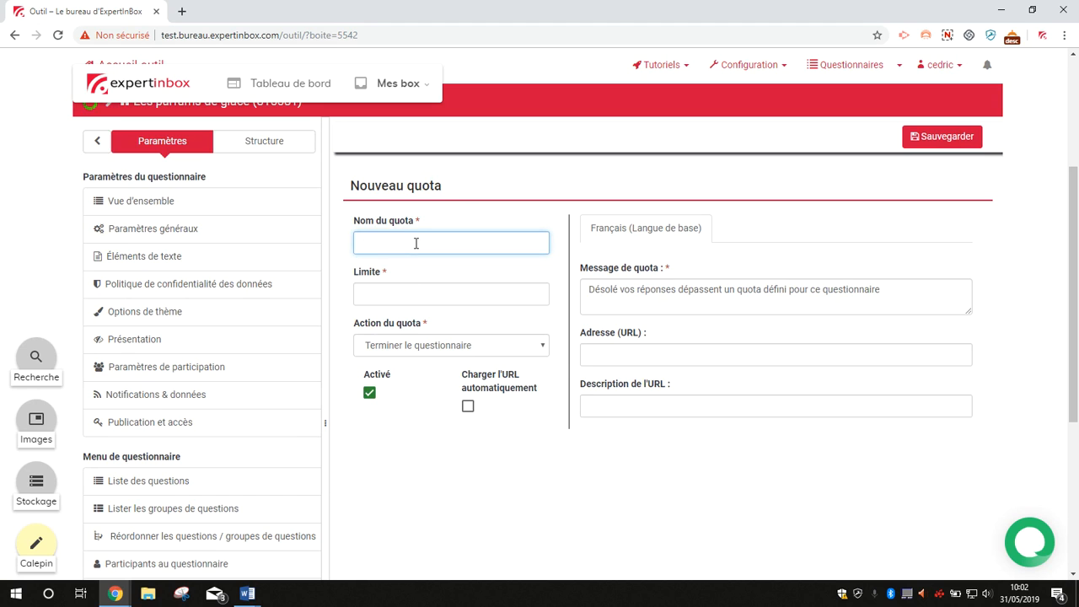
text(QuotaF)
click(419, 291)
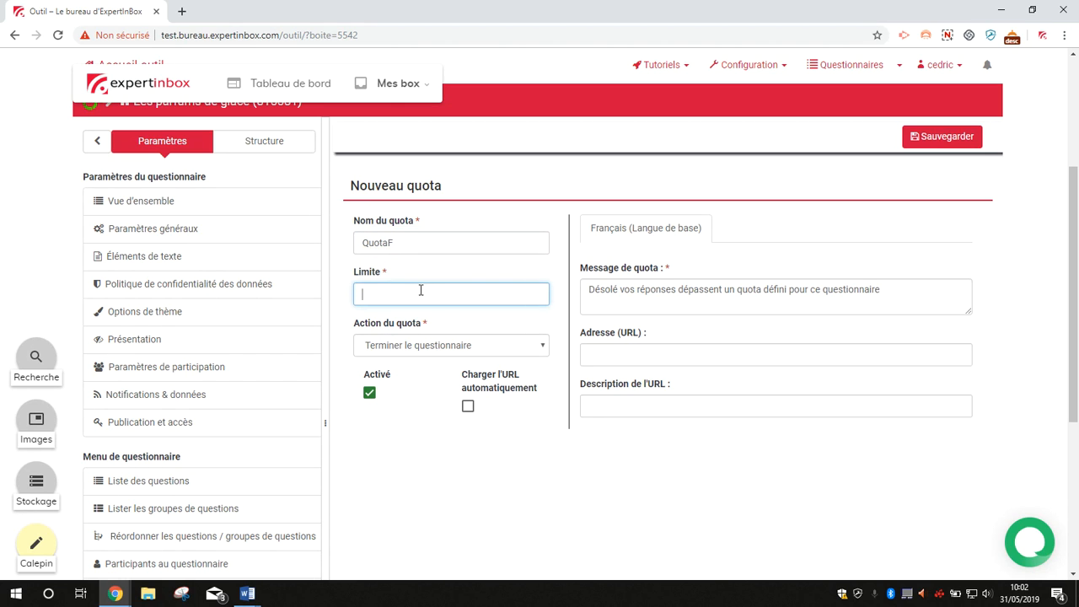
text(500)
Step: Set QuotaF's action to let users modify their last answers before ending the survey, and save the quota
click(441, 350)
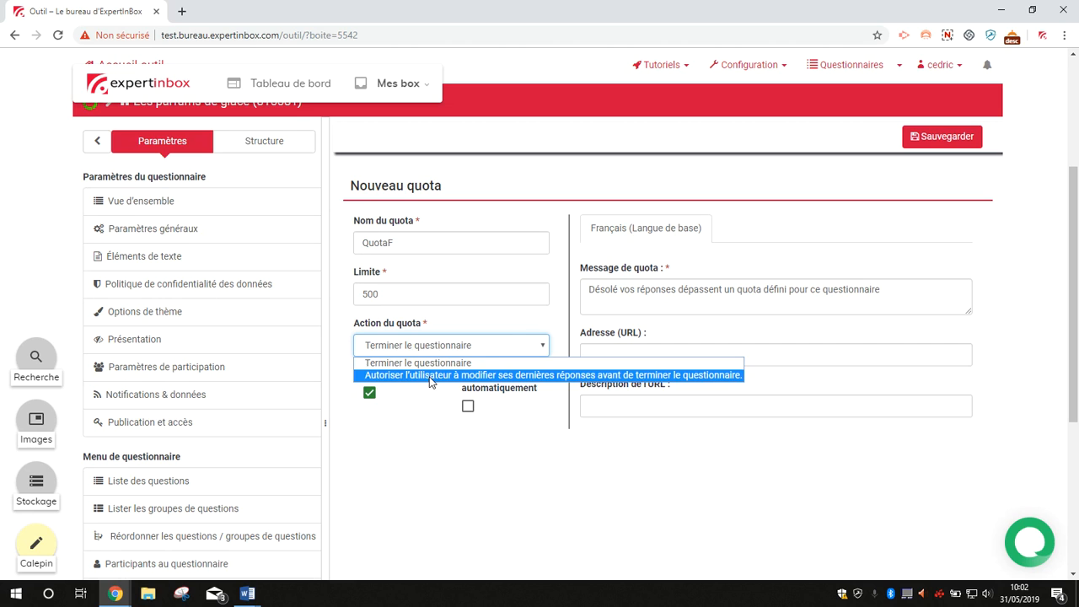
click(431, 375)
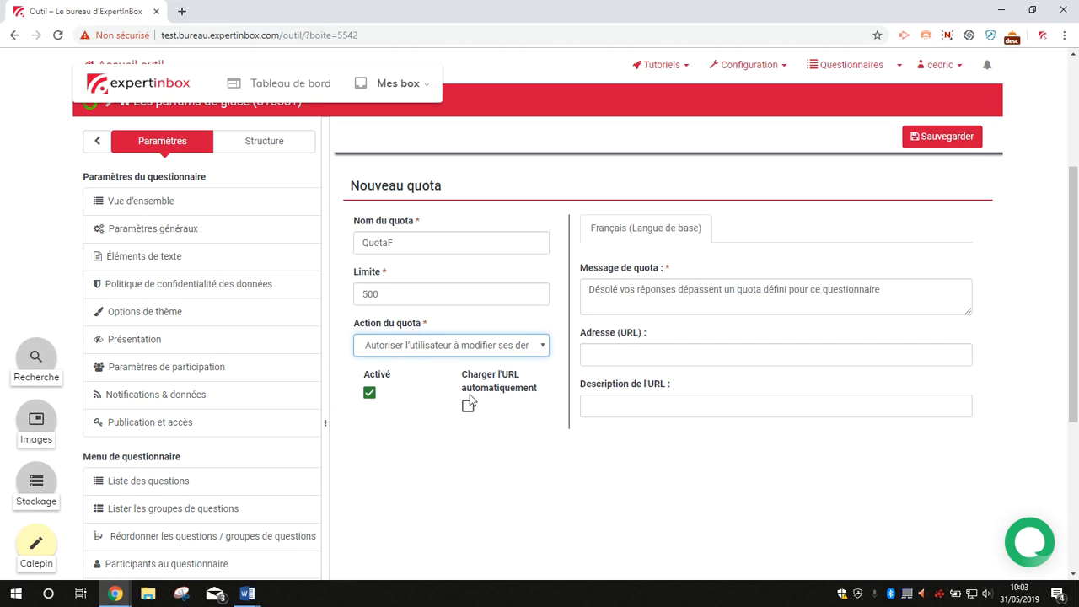
click(617, 358)
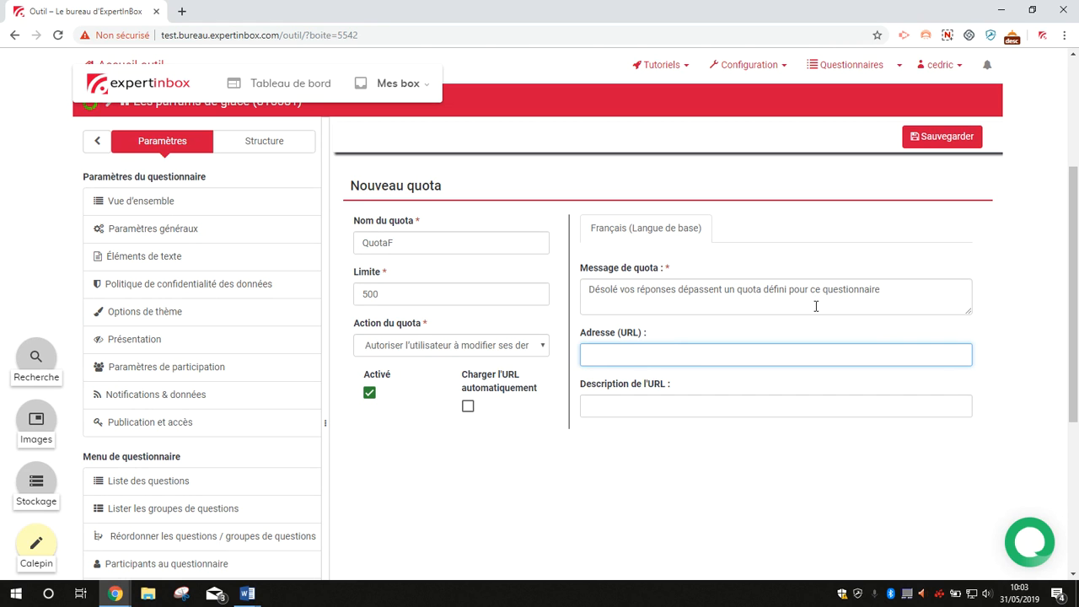
click(945, 141)
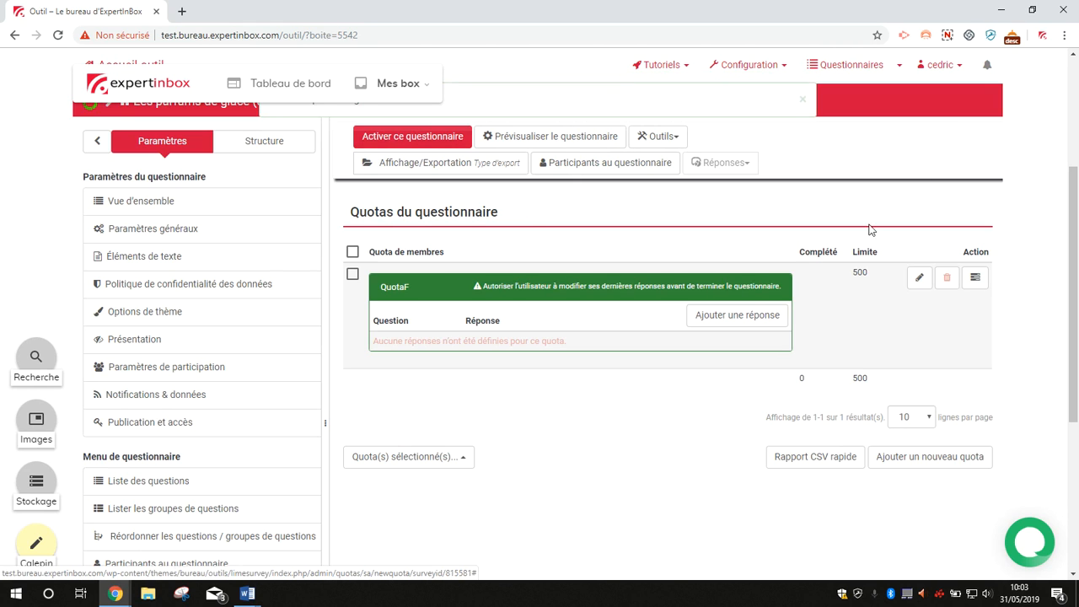
Step: Add the answer Féminin of question Test01 to QuotaF
scroll(647, 246, down, 1)
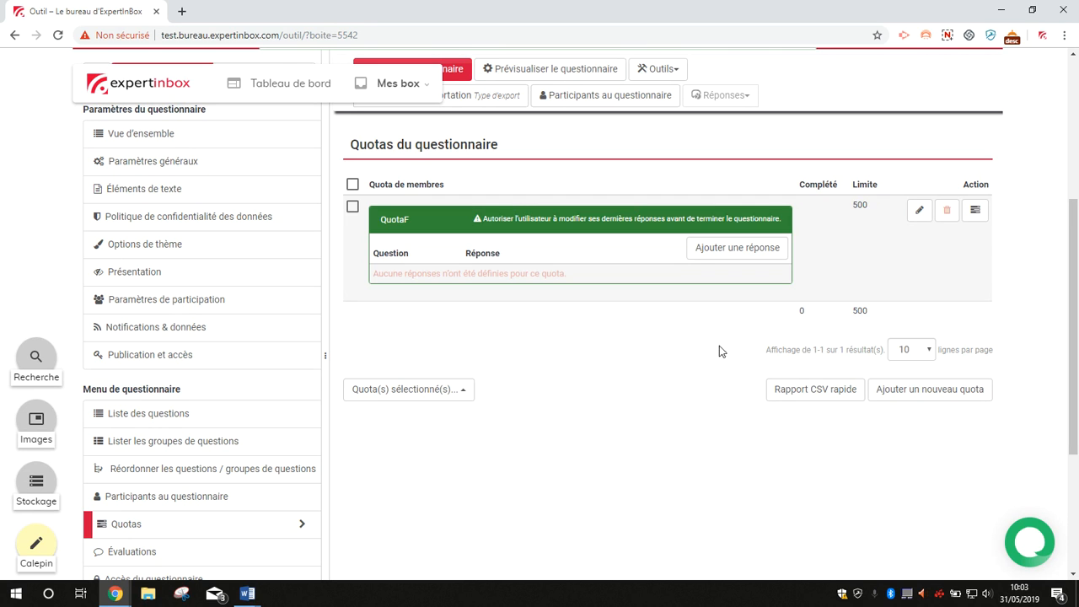
click(703, 251)
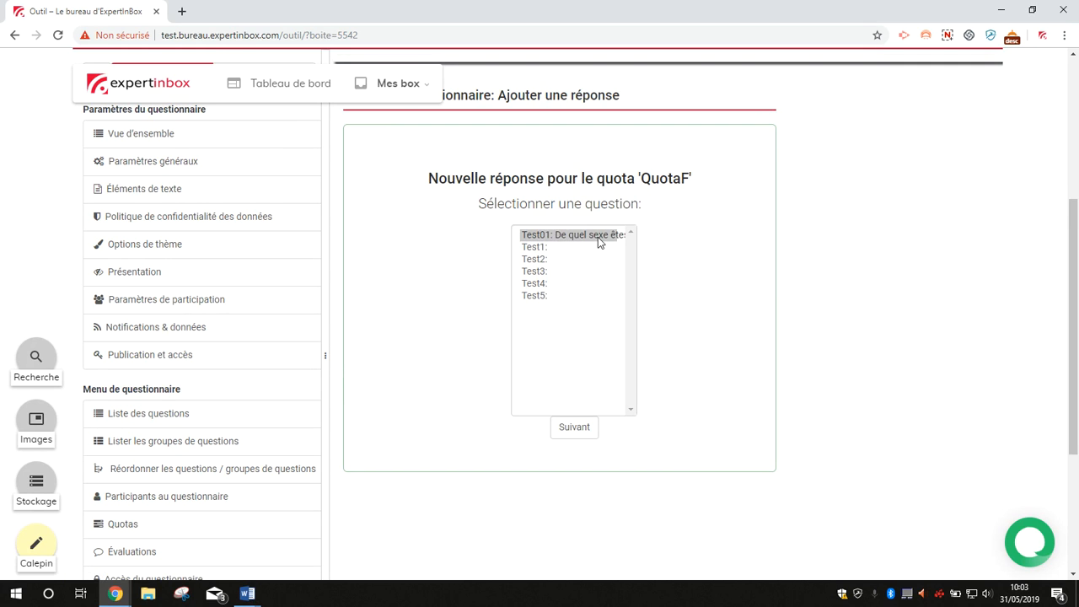
click(575, 430)
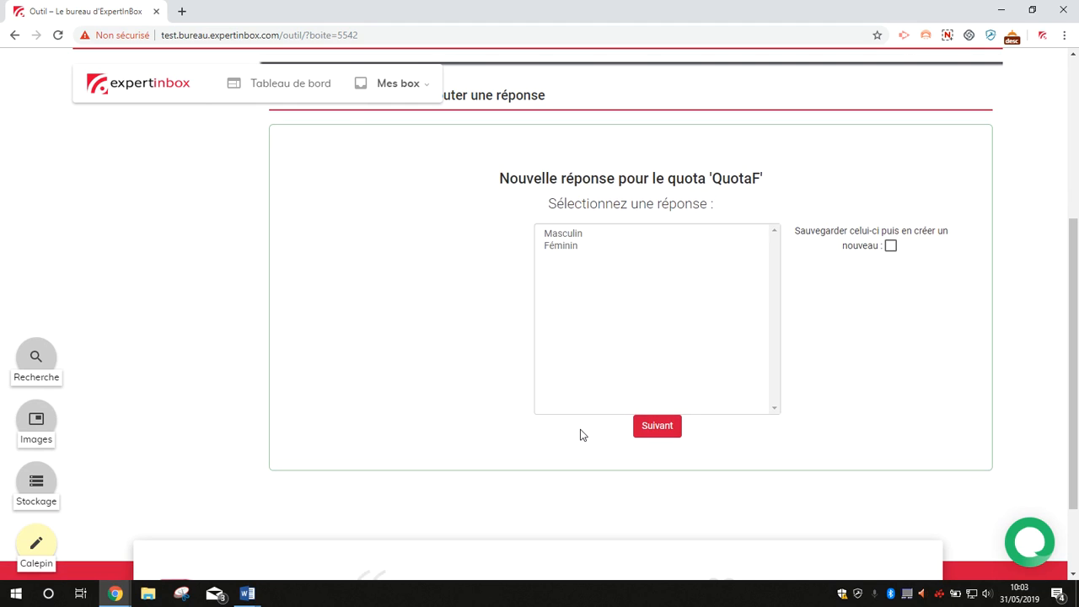
click(571, 248)
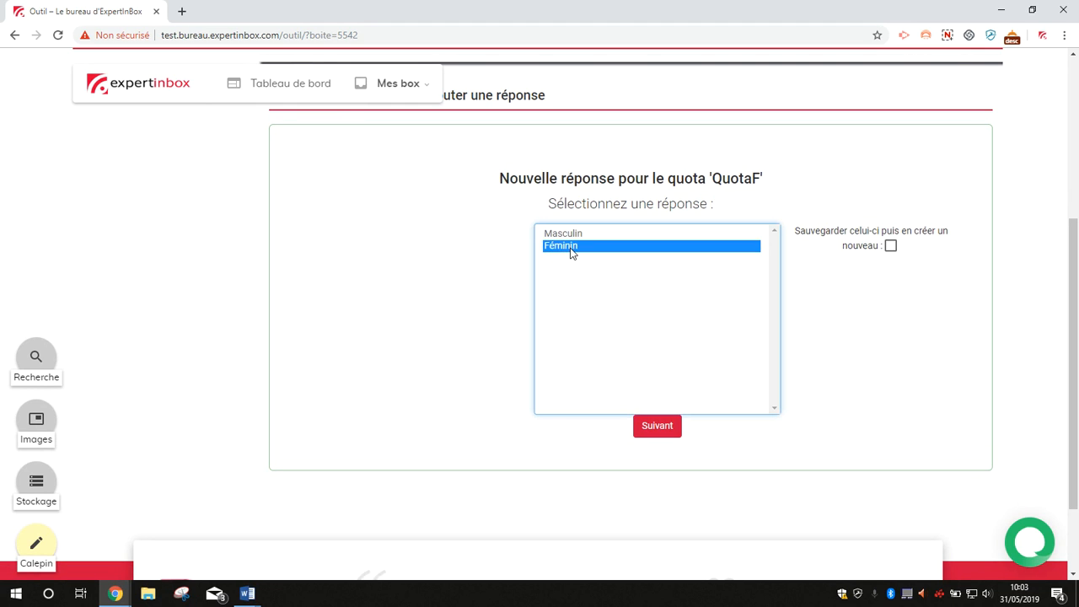
click(638, 432)
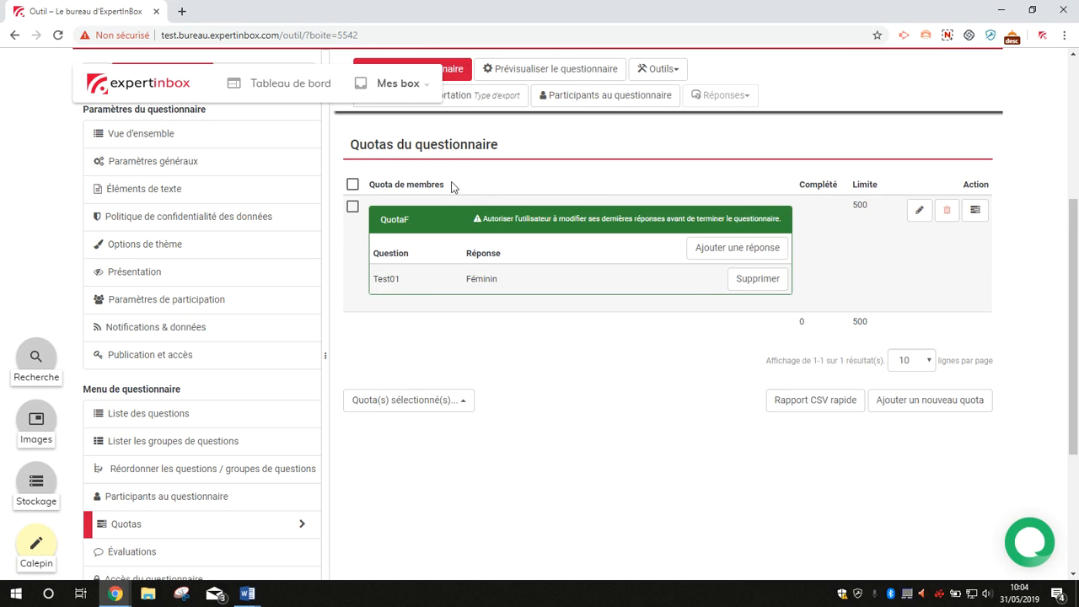
Step: Create a second quota named QuotaM with a limit of 500
mouse_move(402, 280)
click(916, 401)
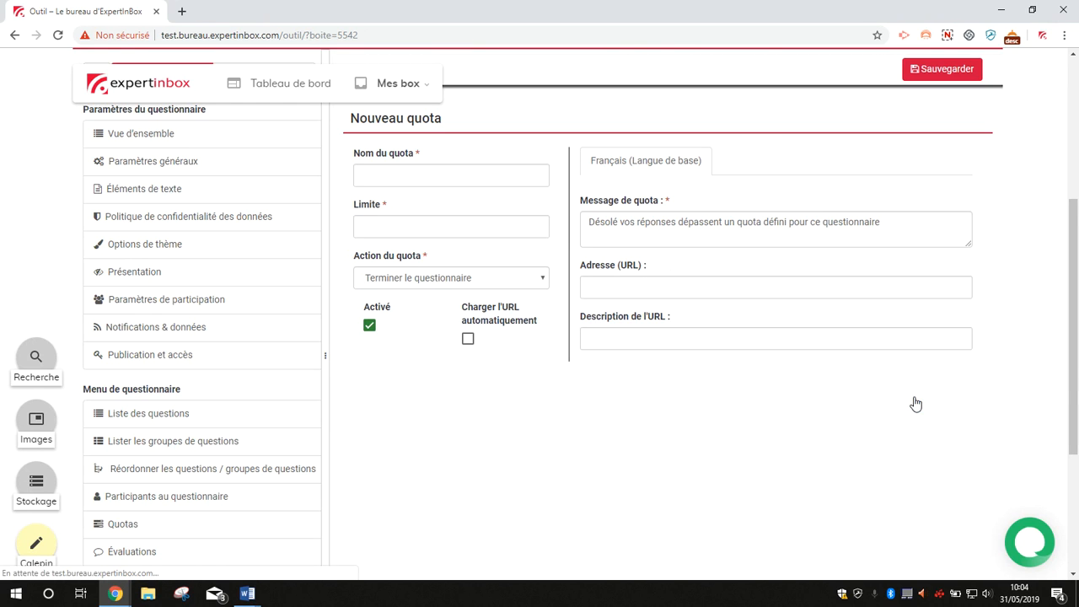
click(412, 173)
text(QuotaM)
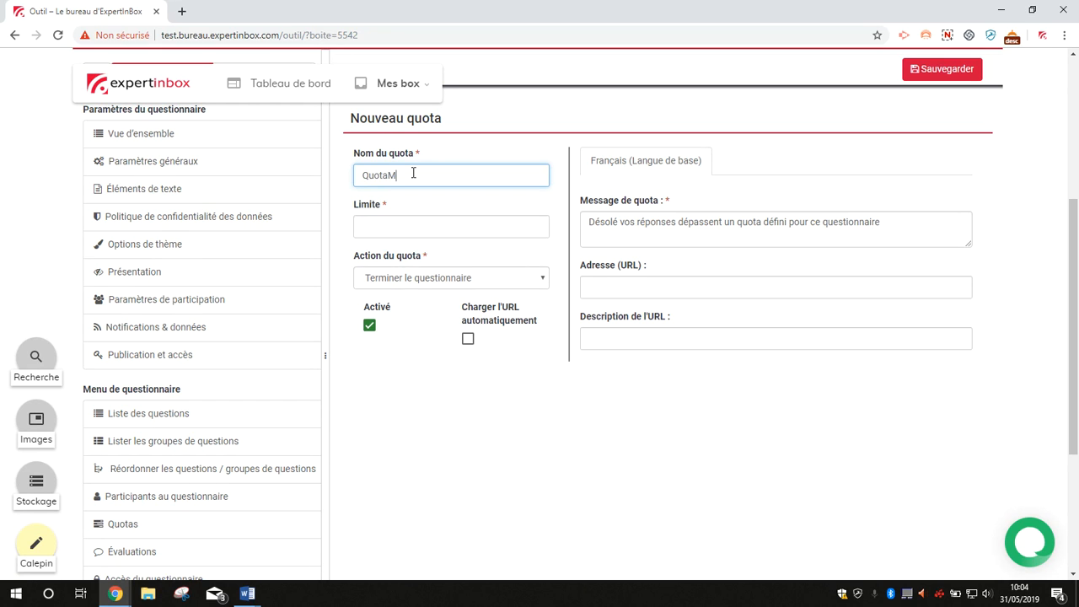
click(423, 221)
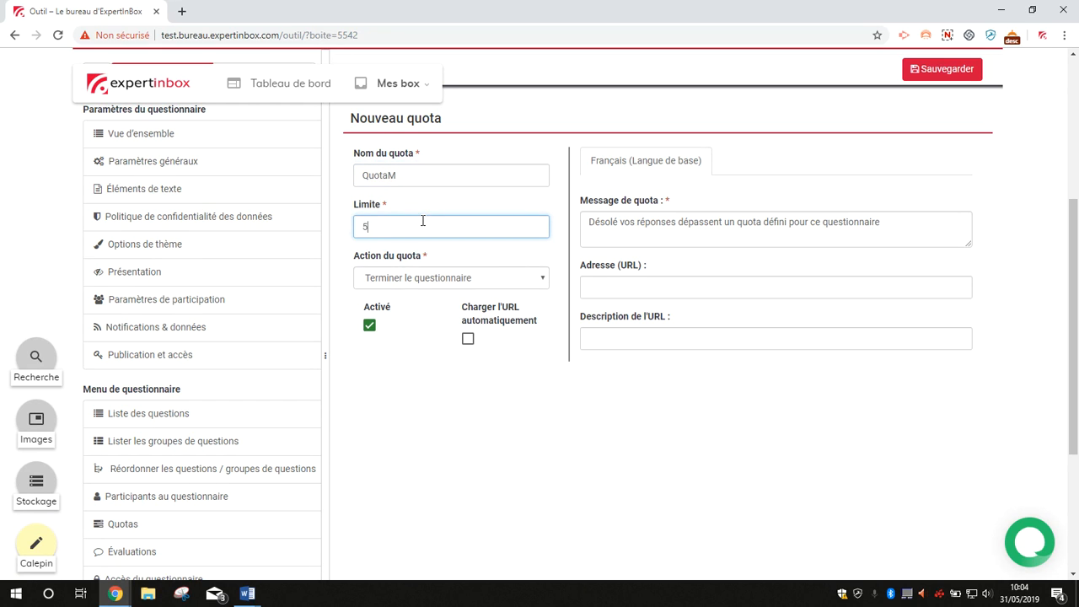
Step: Set QuotaM's action to let users modify their last answers before ending the survey, and save the quota
click(460, 278)
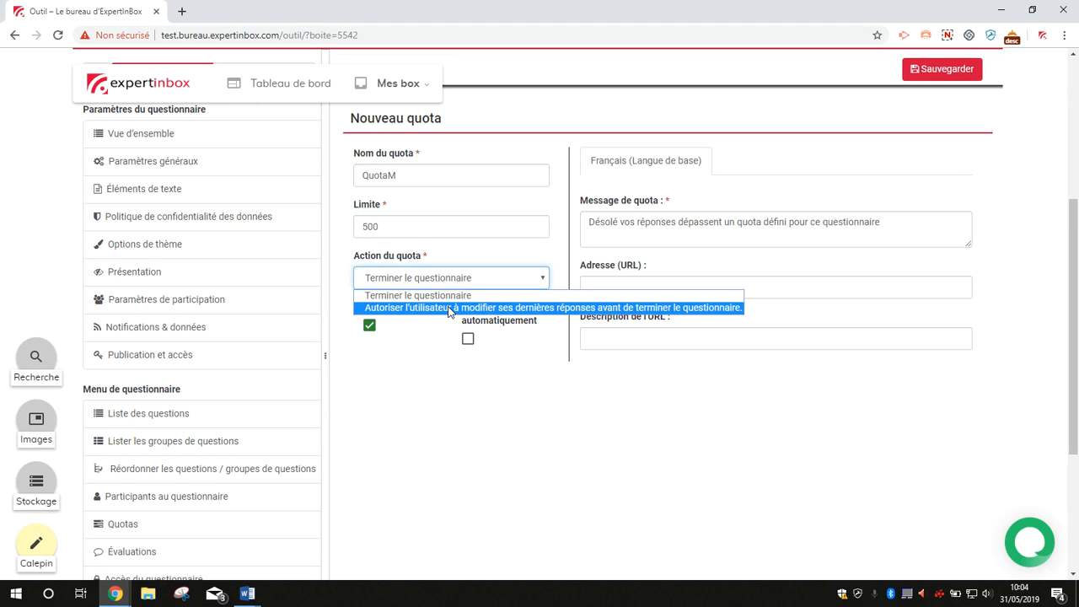
click(449, 309)
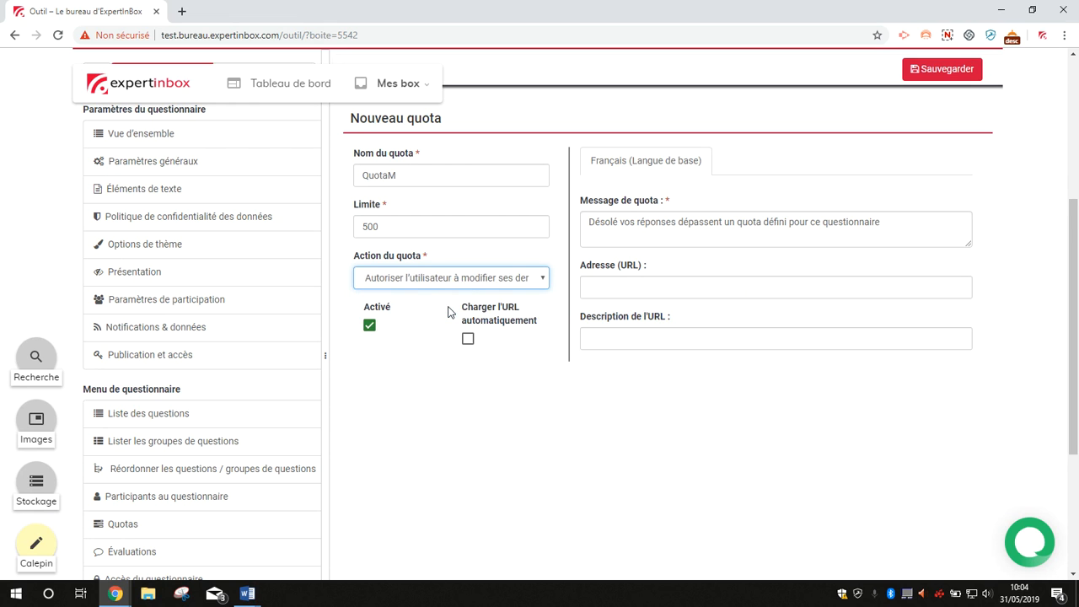
scroll(964, 279, up, 1)
click(965, 135)
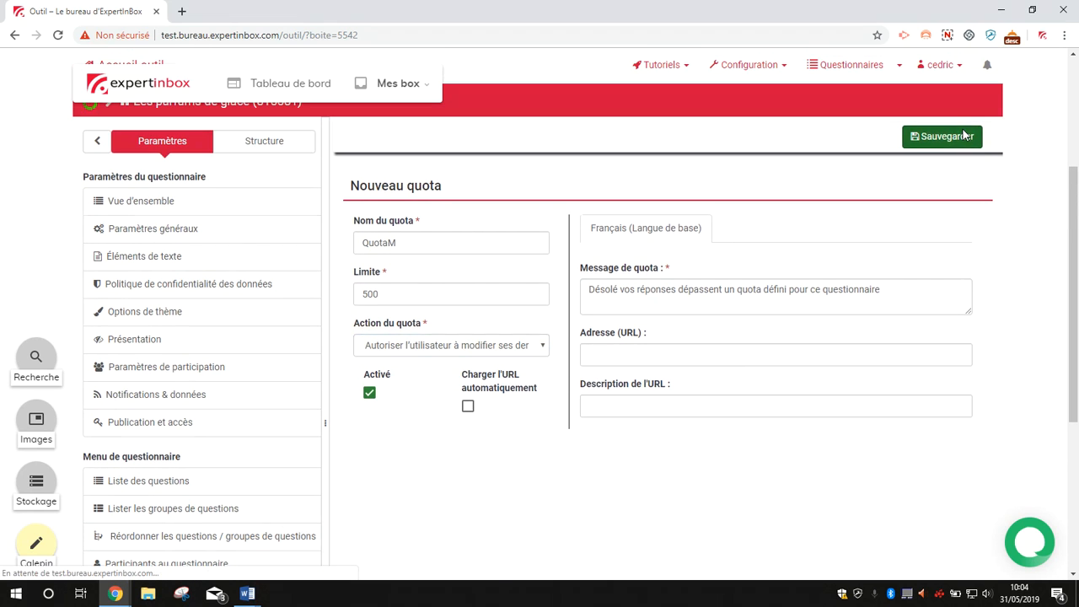
scroll(471, 388, down, 1)
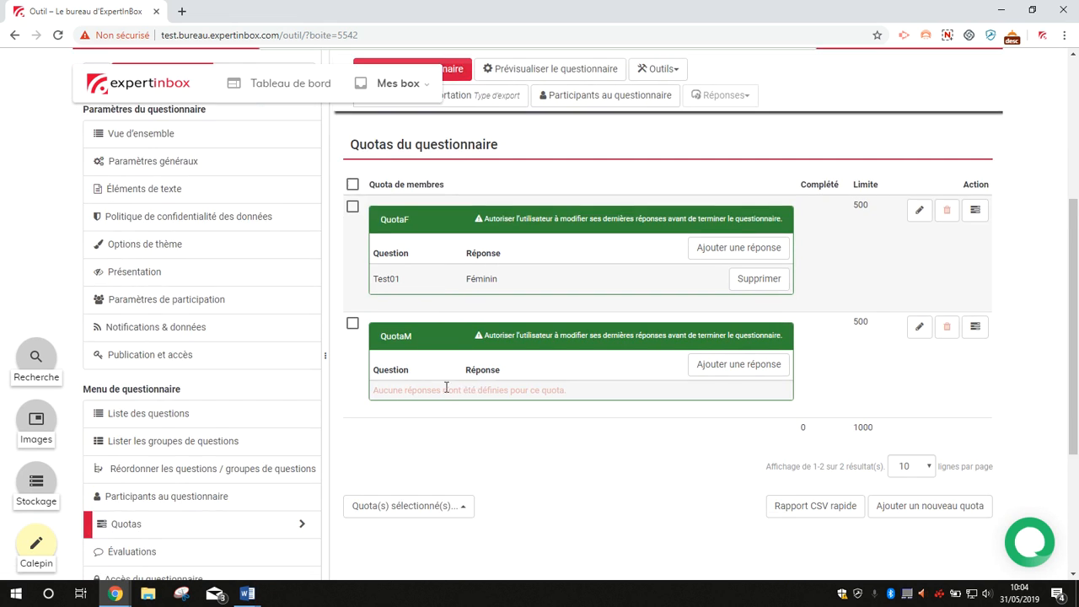
Step: Add the answer Masculin of question Test01 to QuotaM
click(736, 369)
click(578, 235)
click(577, 432)
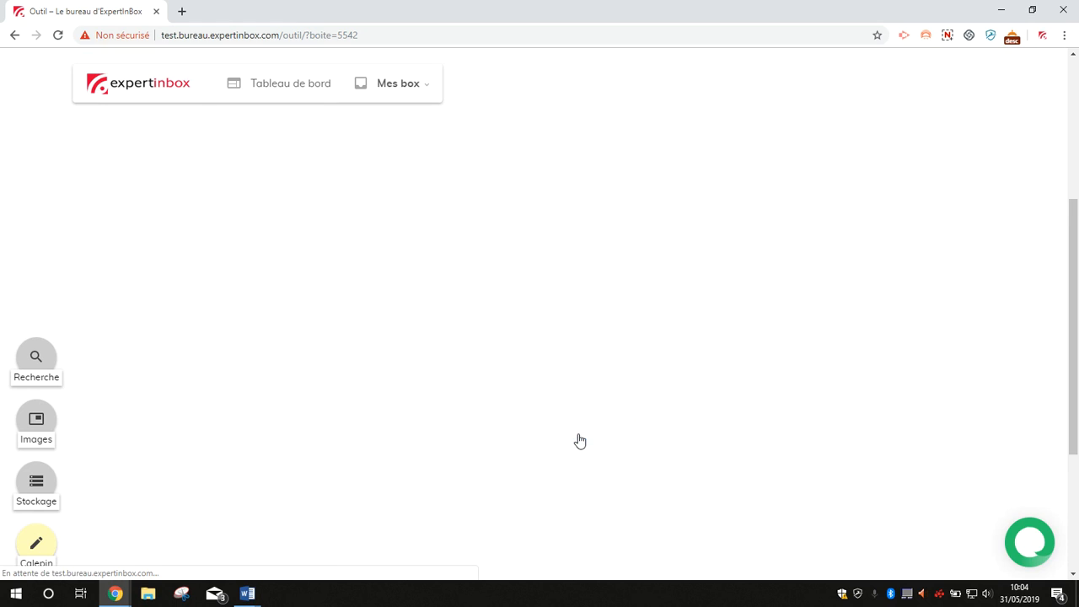
click(573, 236)
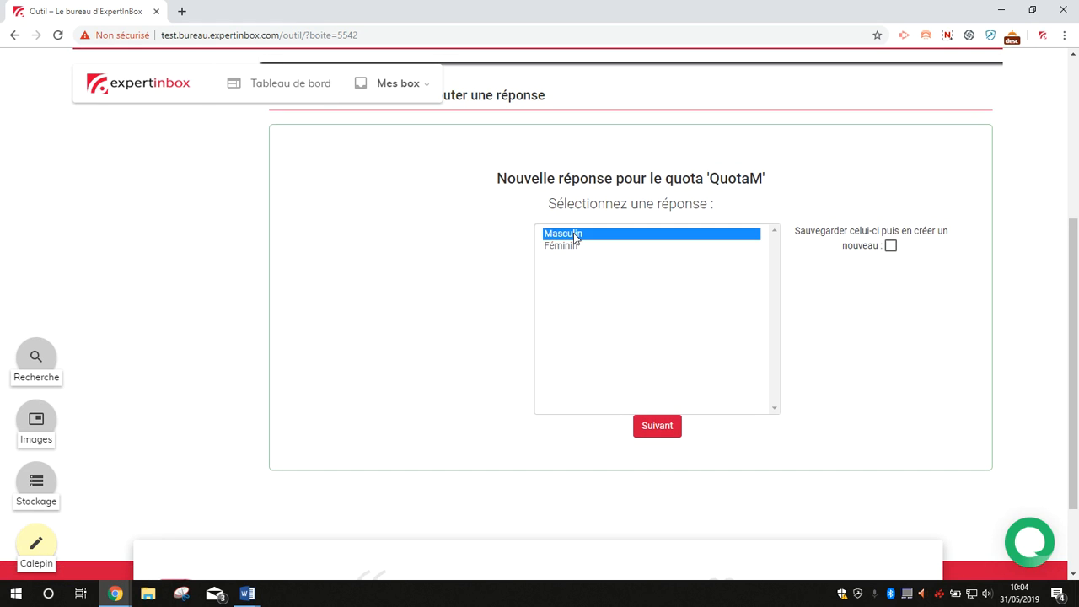
click(666, 432)
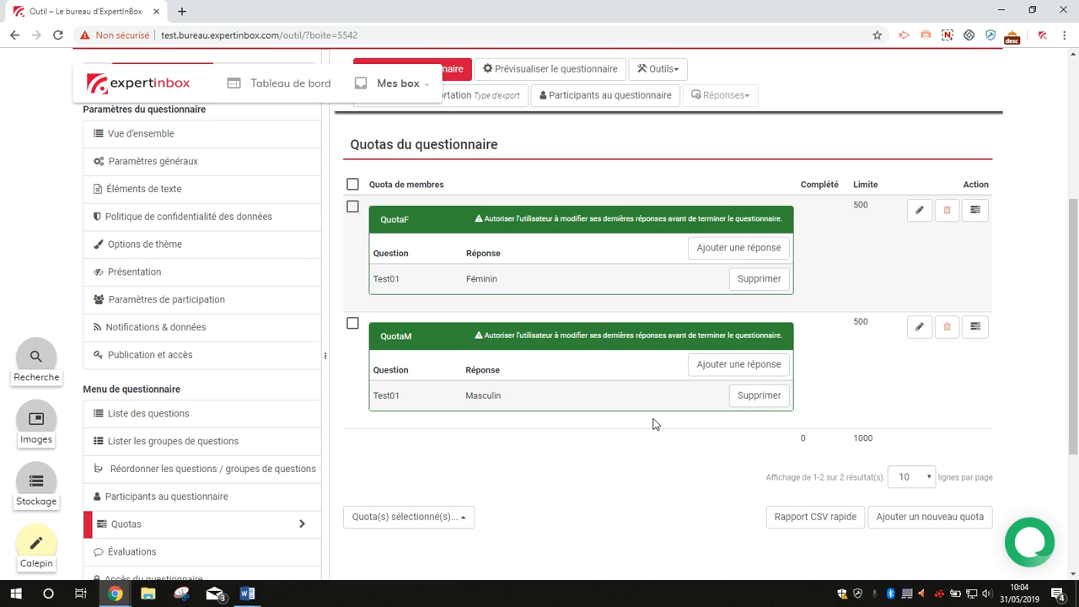
Step: Deactivate the QuotaM quota and confirm the deactivation
scroll(624, 434, down, 1)
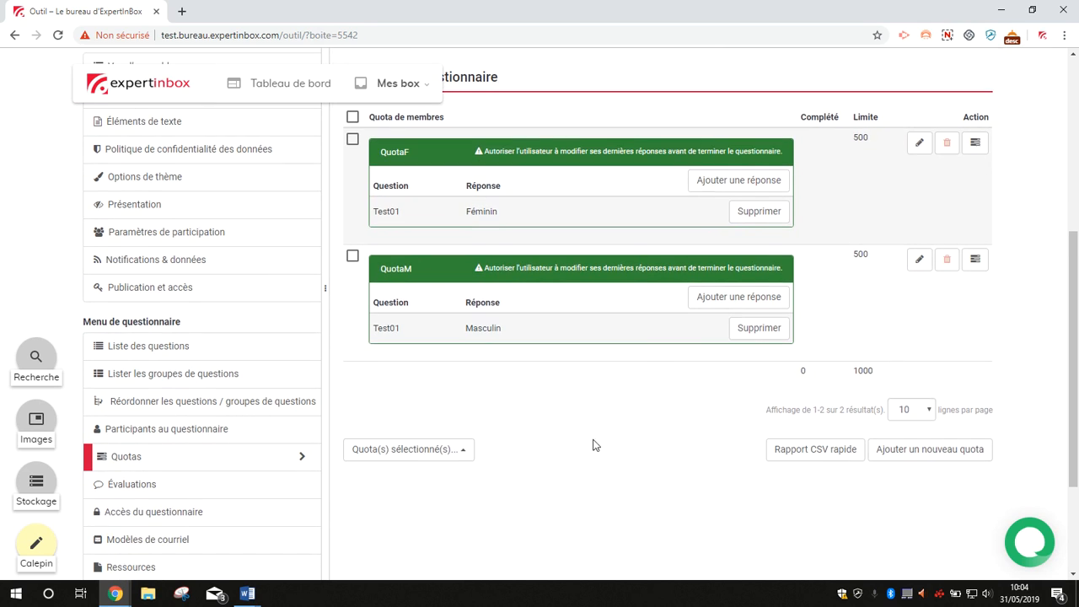
click(352, 256)
click(468, 451)
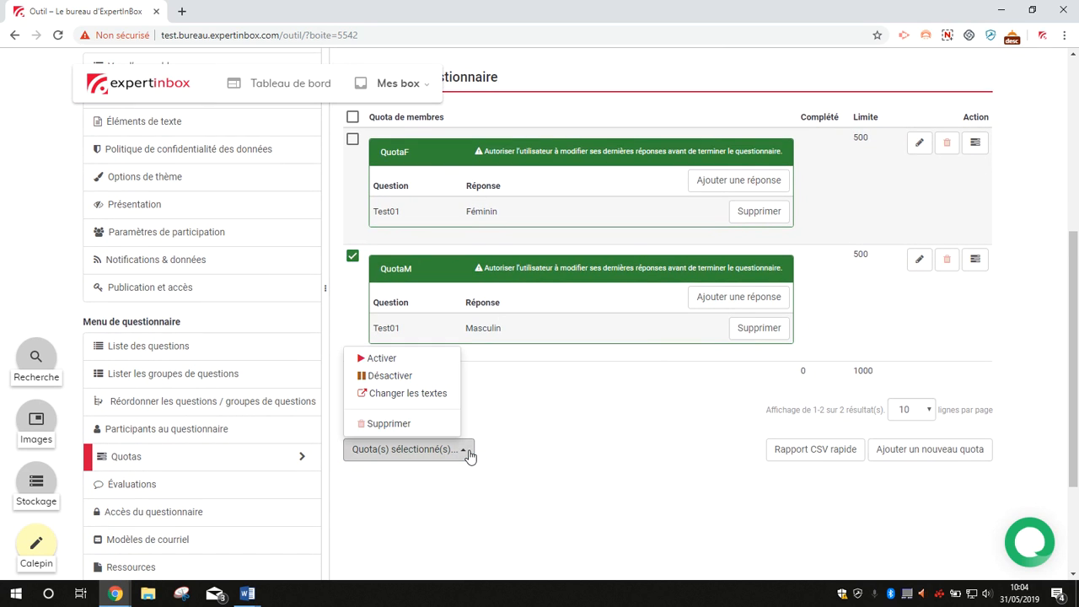
click(386, 381)
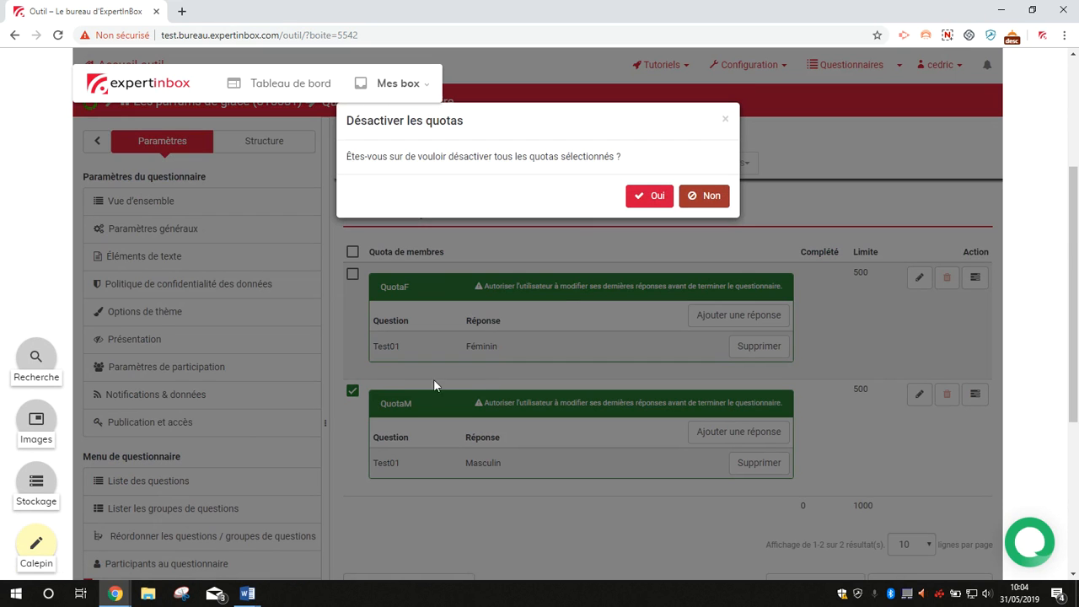
click(648, 197)
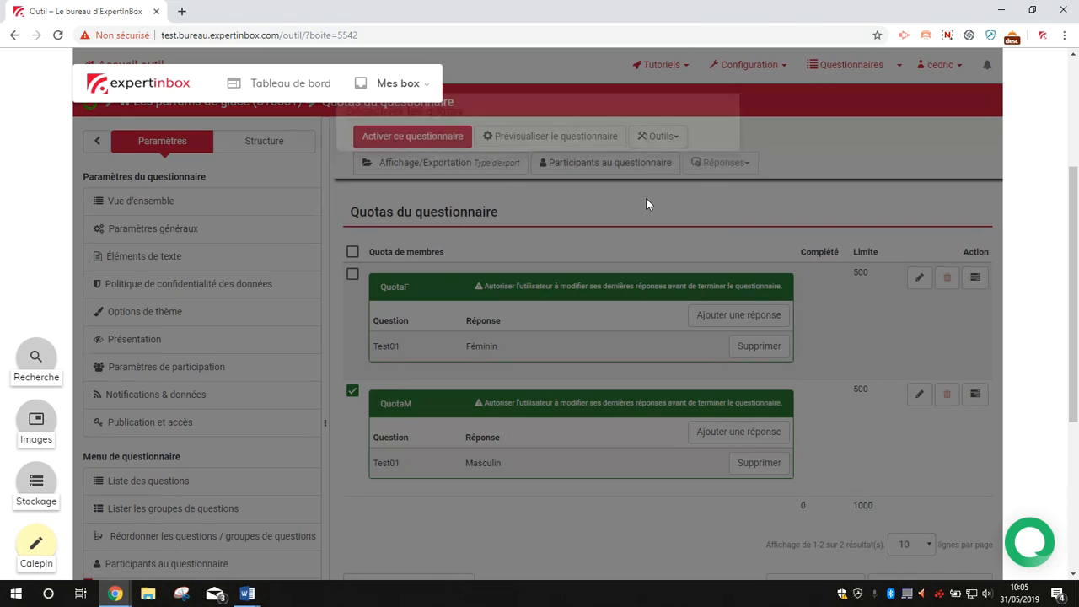
Step: Reactivate the QuotaM quota and confirm the activation
scroll(568, 457, down, 1)
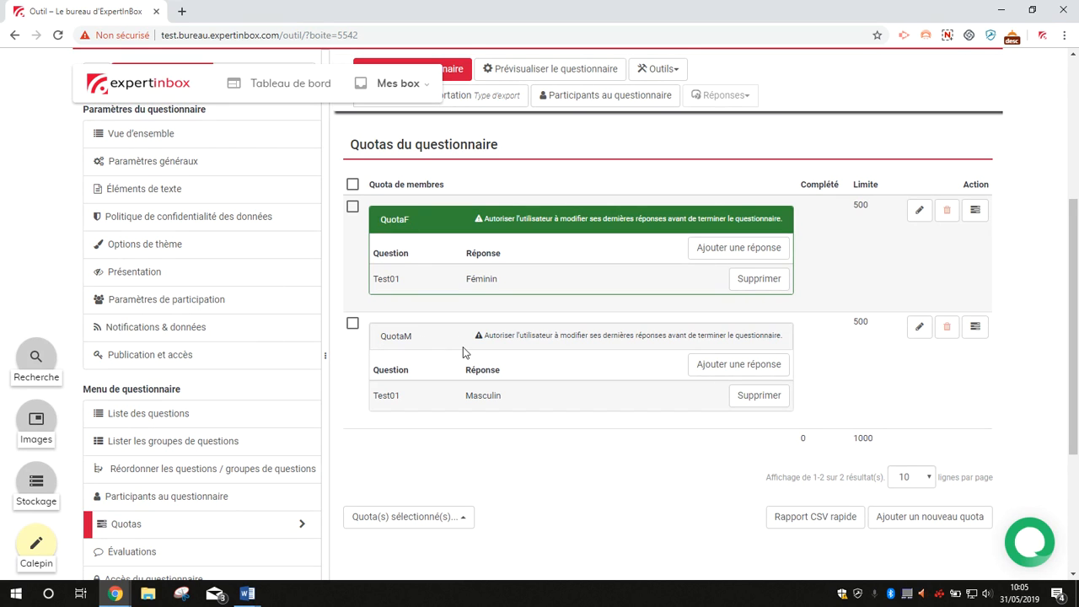
click(352, 324)
click(463, 520)
click(410, 426)
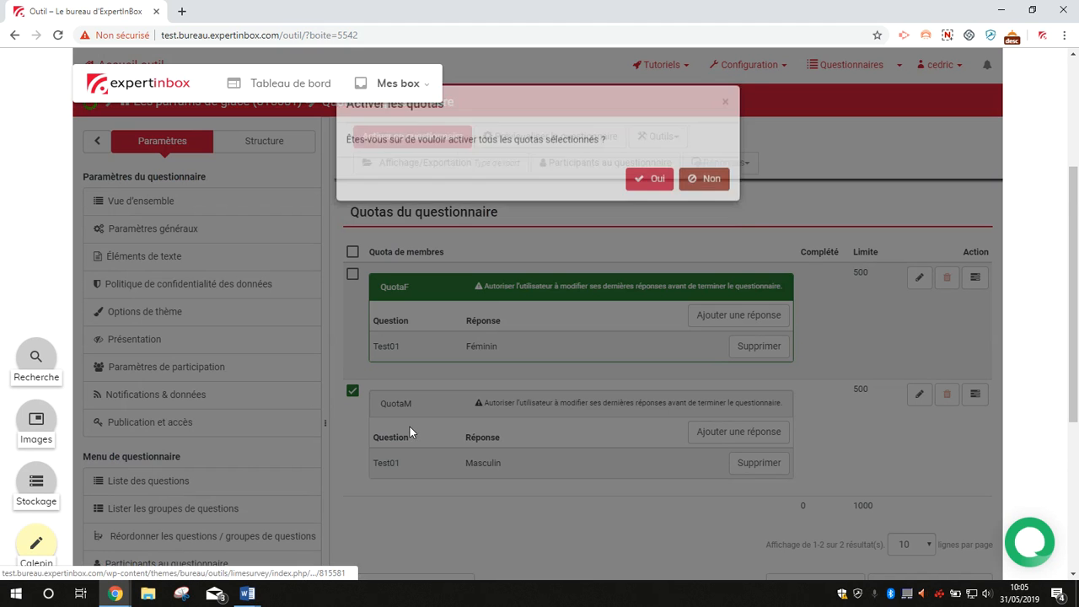
click(649, 196)
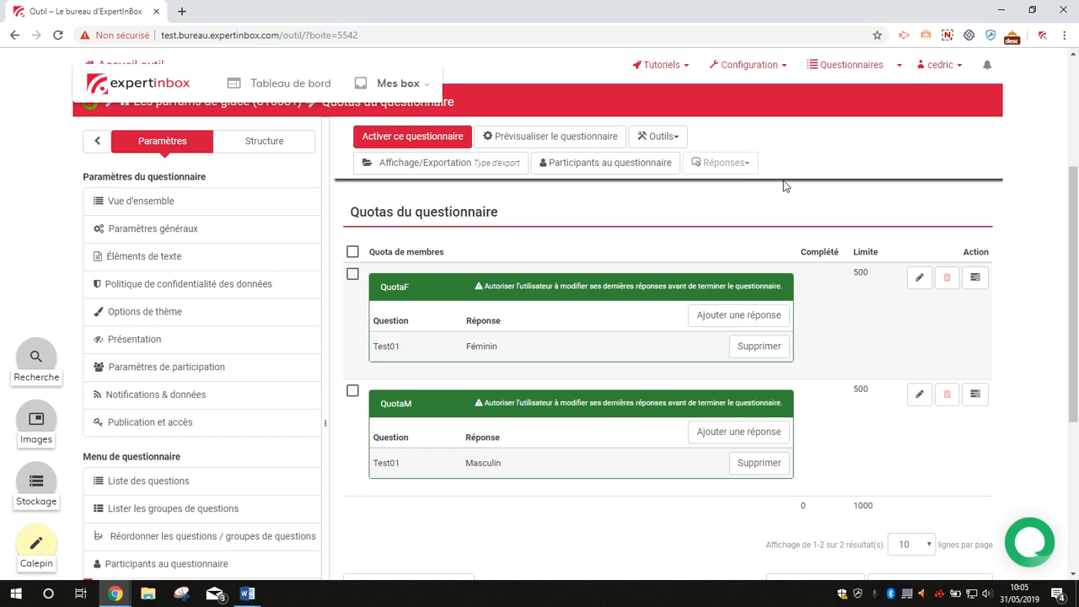
click(948, 37)
click(903, 116)
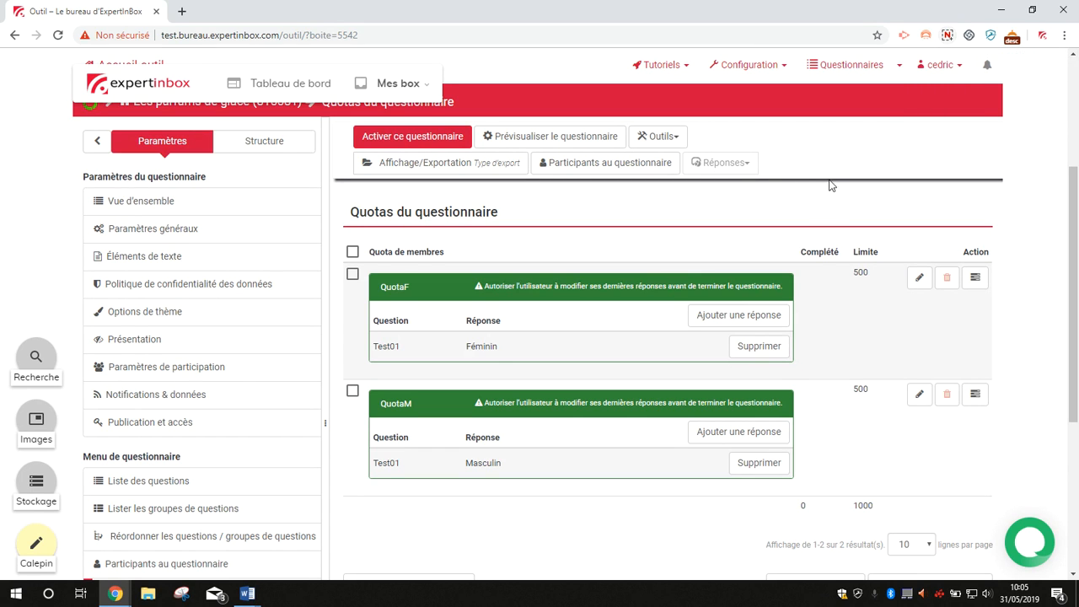